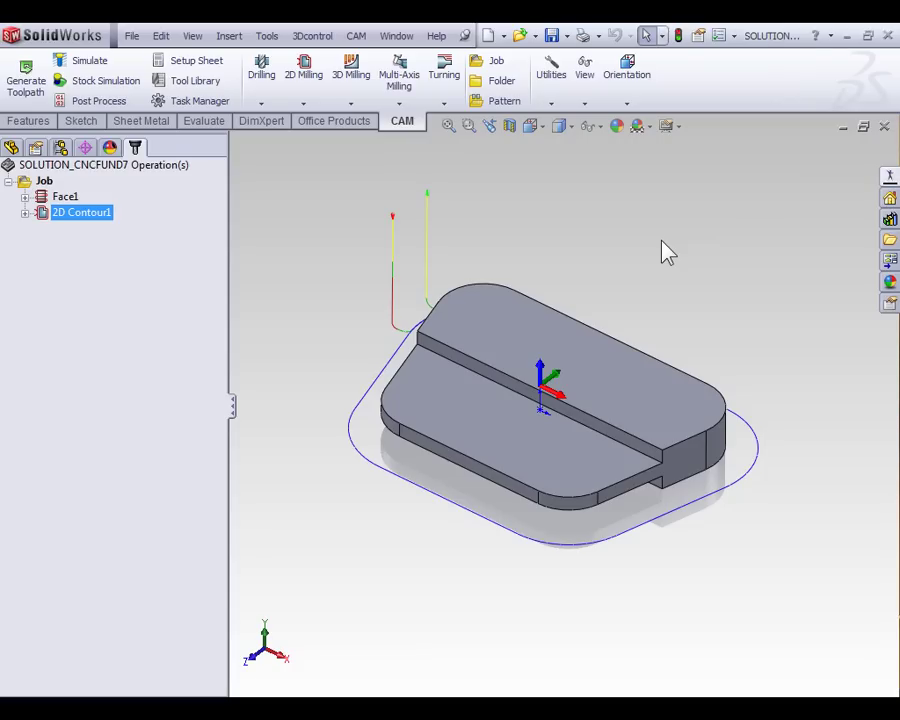
- Reopen 2D Contour1 and enable Entry Position(s) under Leads & Transitions
middle_click_drag(668, 252, 597, 292)
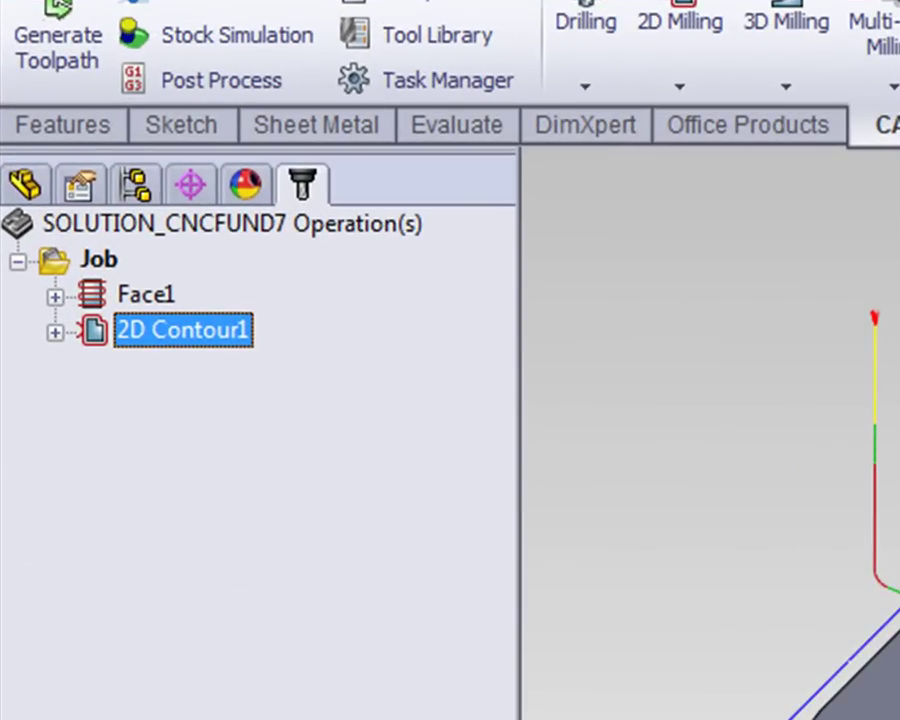
right_click(205, 334)
left_click(255, 352)
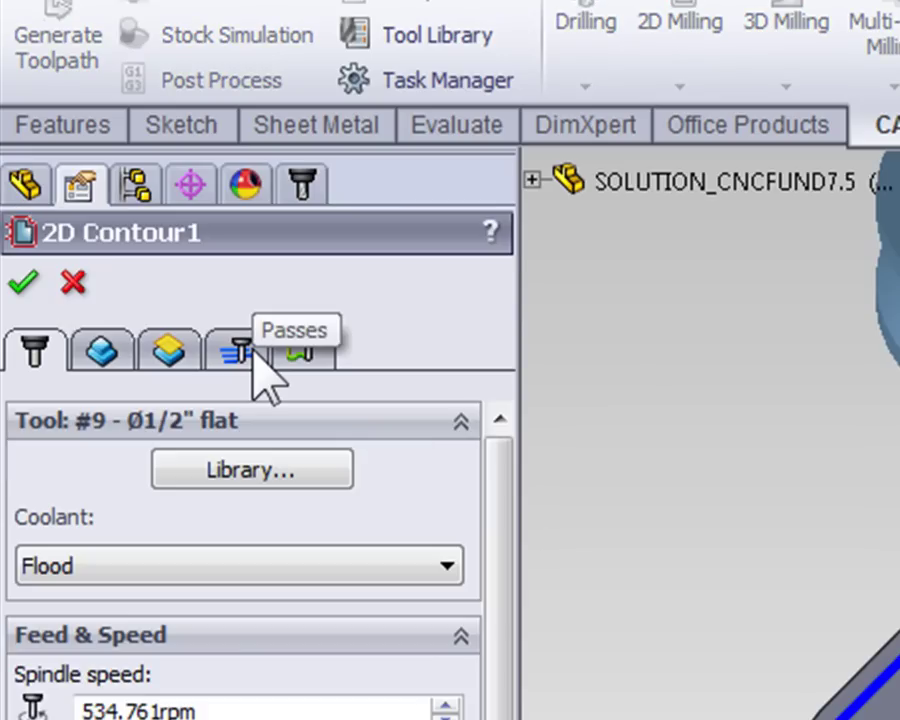
left_click(316, 358)
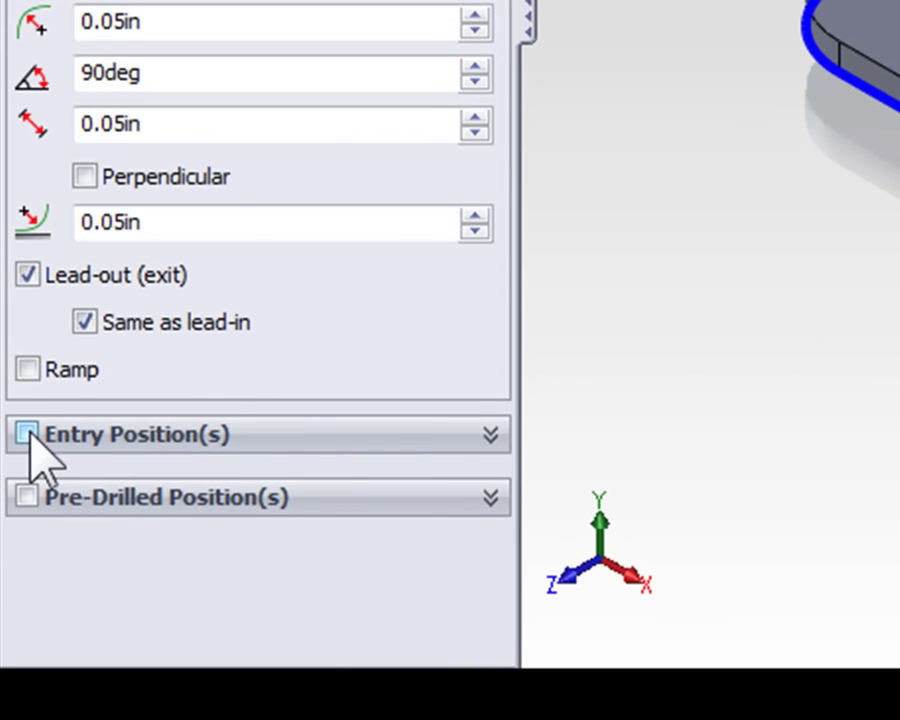
left_click(27, 436)
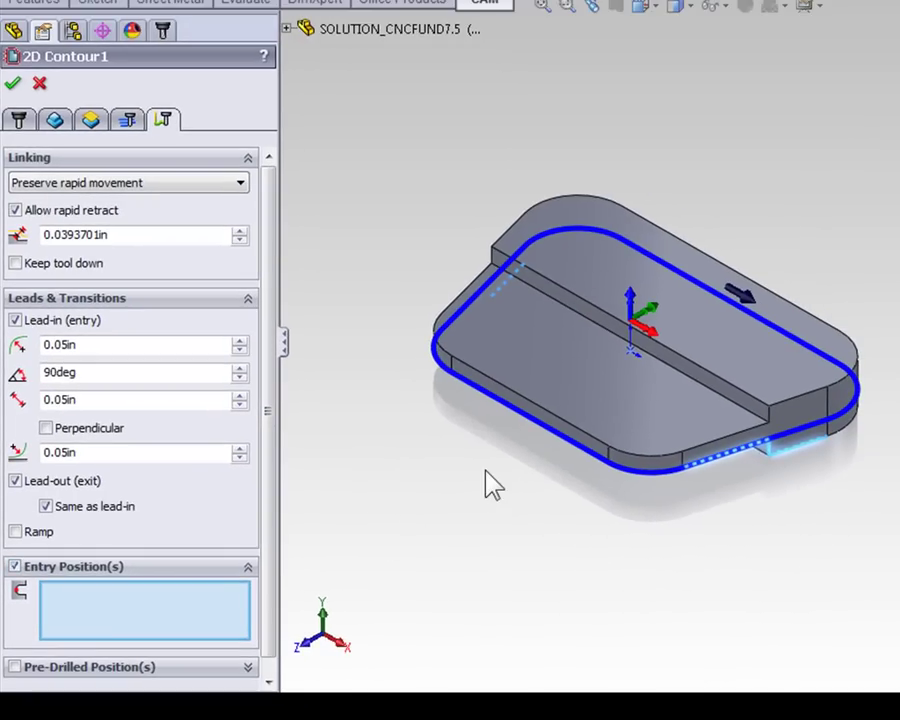
- Set the entry position to the lower front step edge (Edge<5>) and show the pass settings
left_click(540, 440)
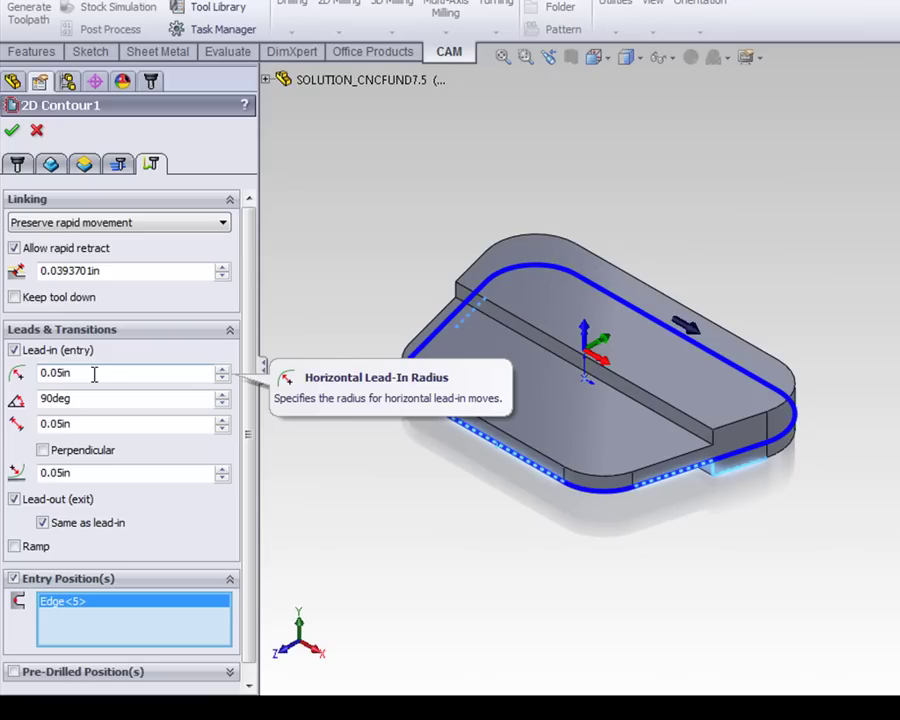
left_click(120, 166)
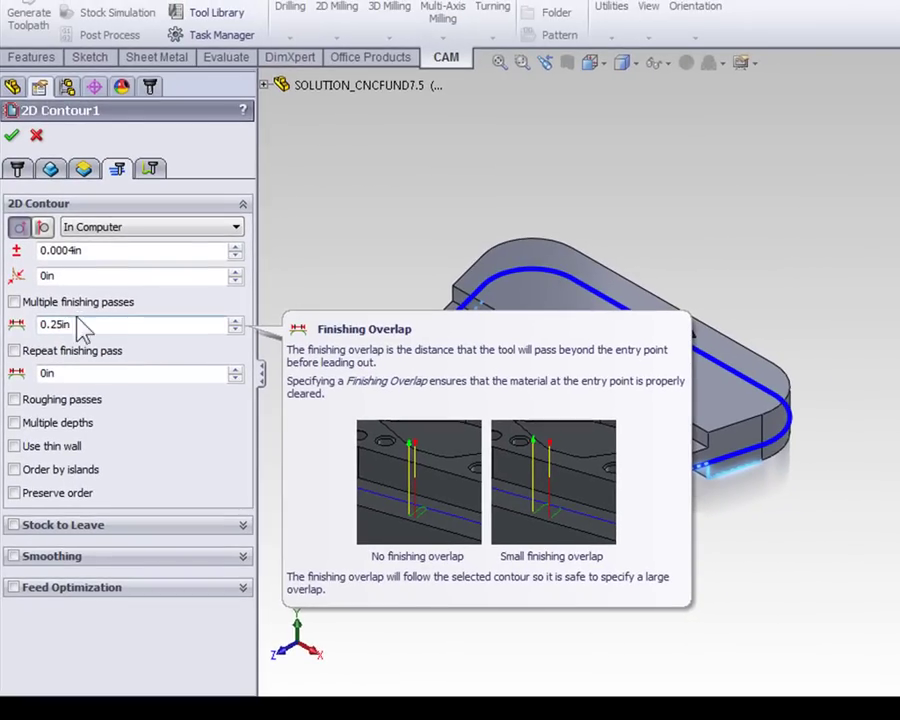
- Confirm 2D Contour1 with the Edge<5> entry position and regenerate its toolpath
left_click(13, 135)
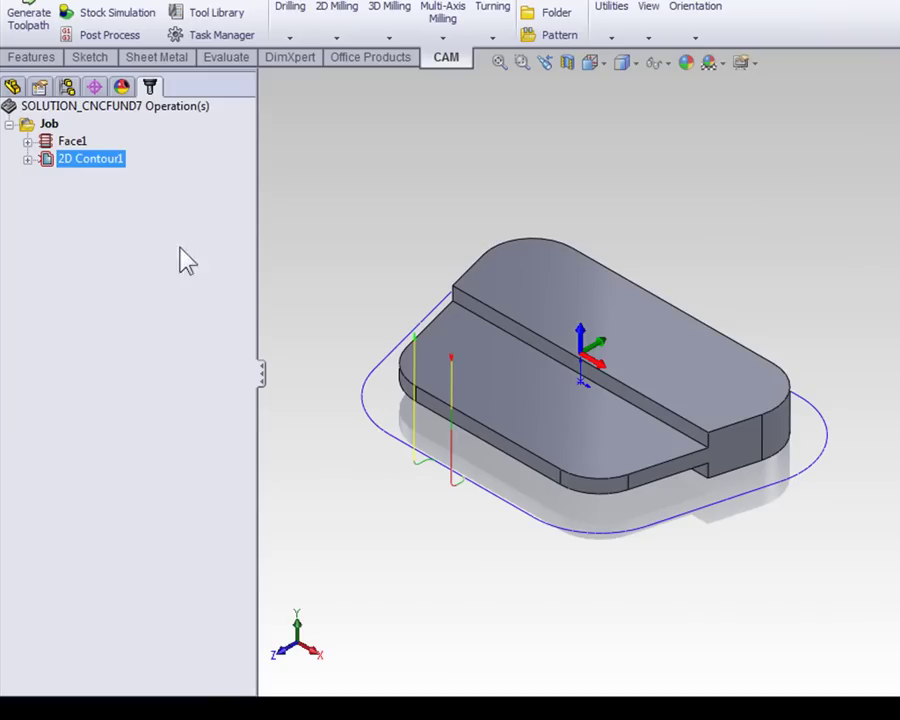
- Reopen 2D Contour1 and turn on multiple finishing passes: 2 passes at 0.05in stepover
right_click(86, 168)
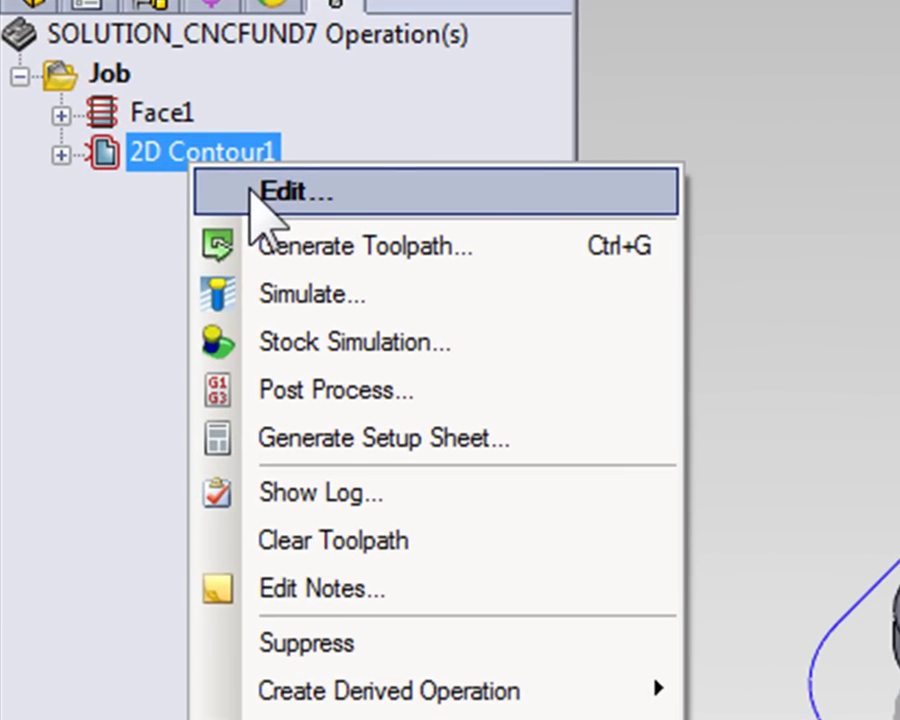
left_click(244, 192)
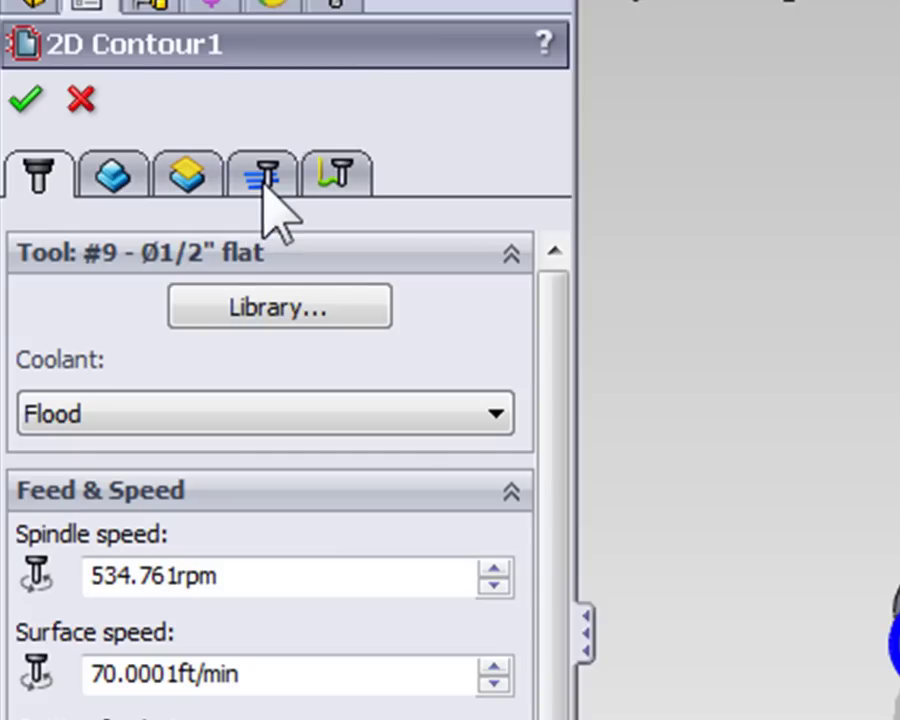
left_click(265, 186)
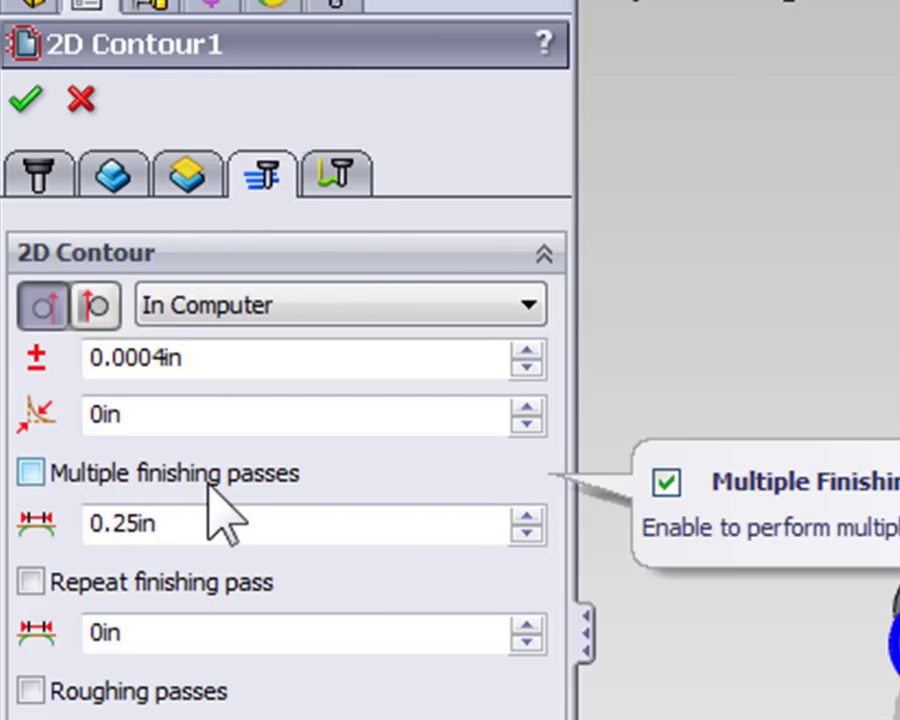
left_click(30, 474)
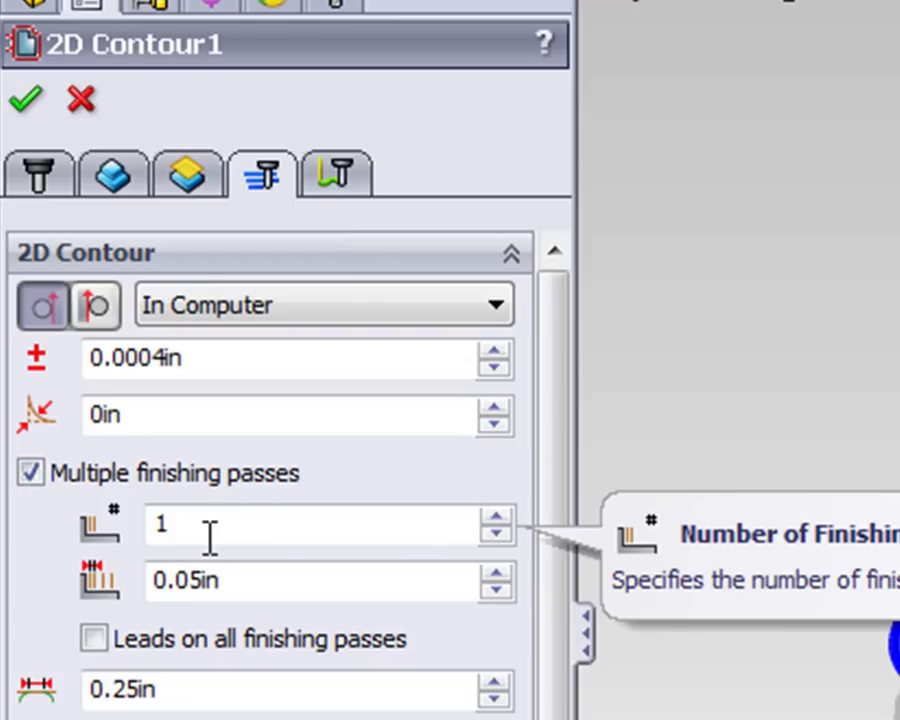
double_click(198, 531)
type("2")
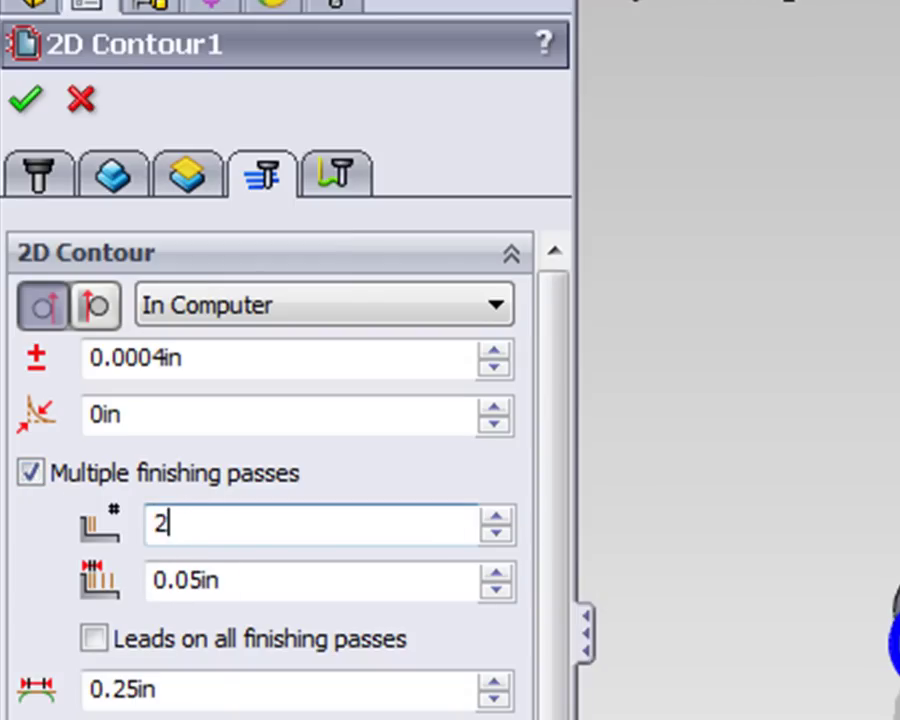
left_click(269, 579)
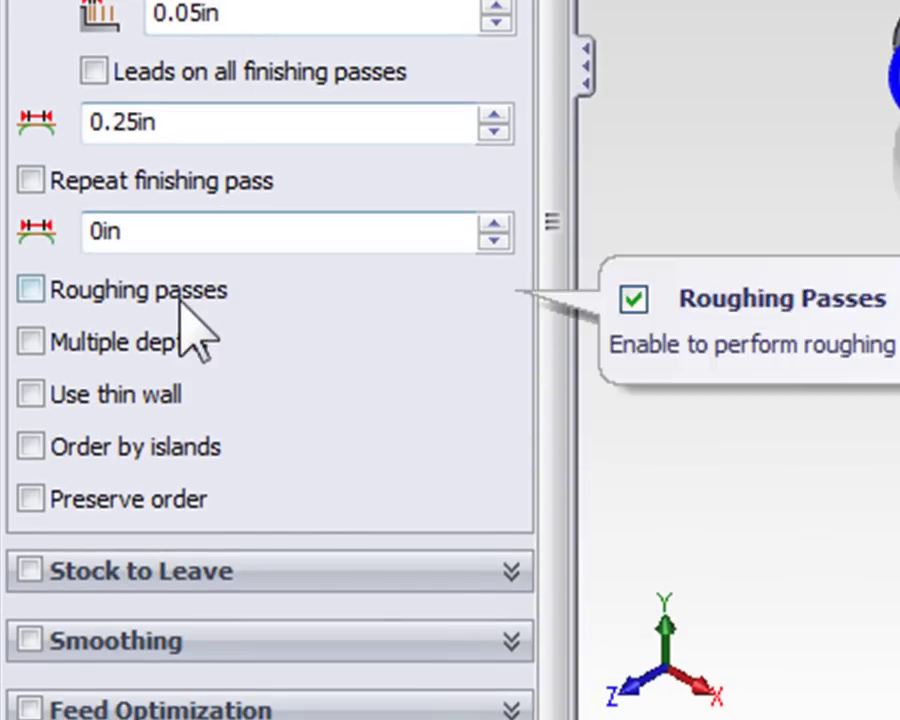
- Enable Multiple depths with a 0.25in maximum roughing stepdown, finishing only at final depth
left_click(32, 342)
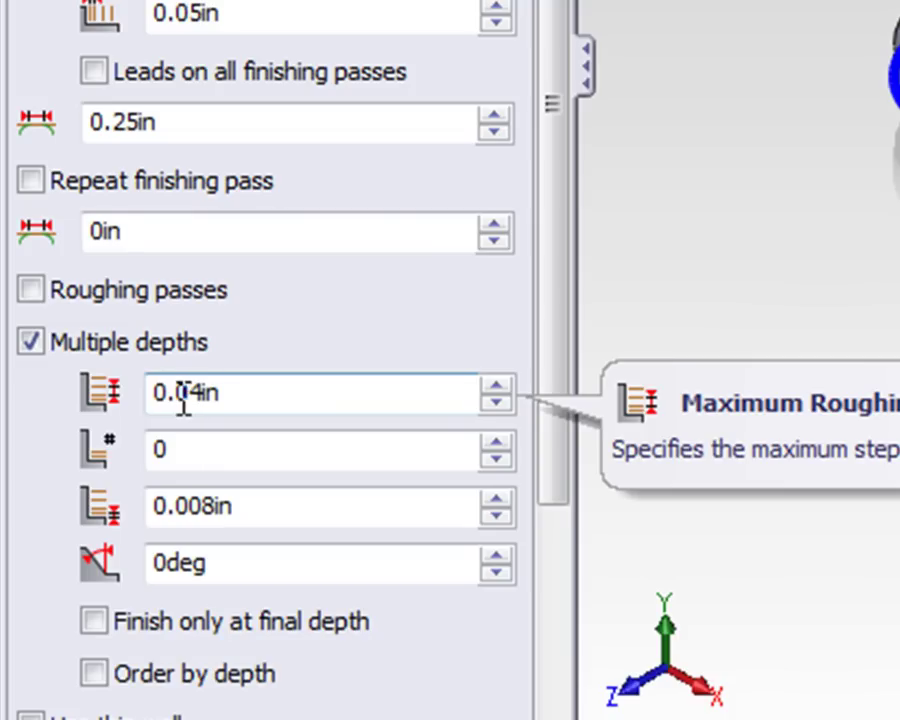
left_click_drag(176, 394, 305, 395)
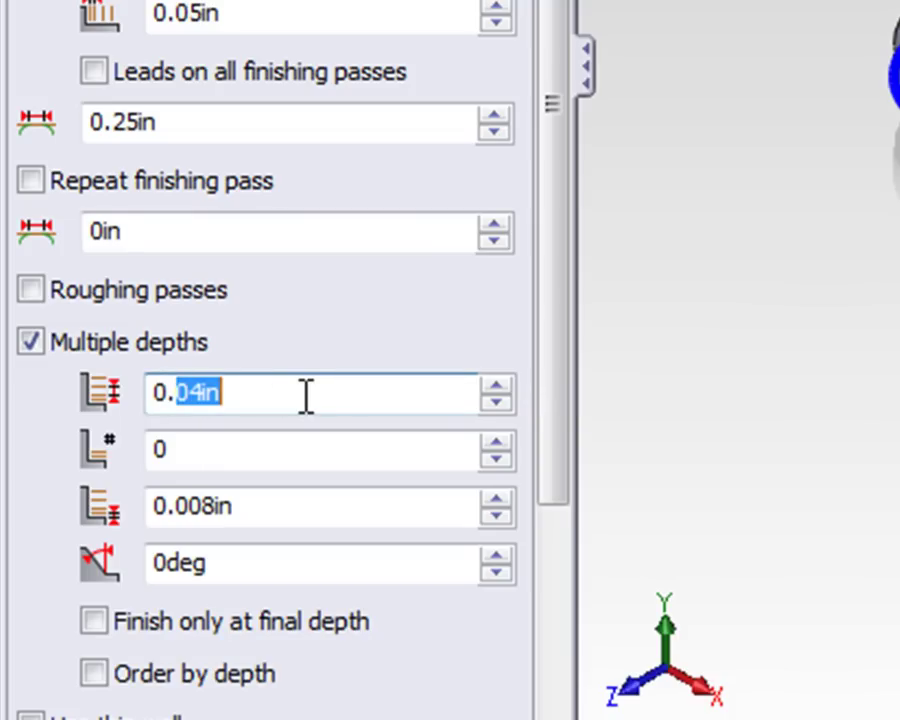
type("25")
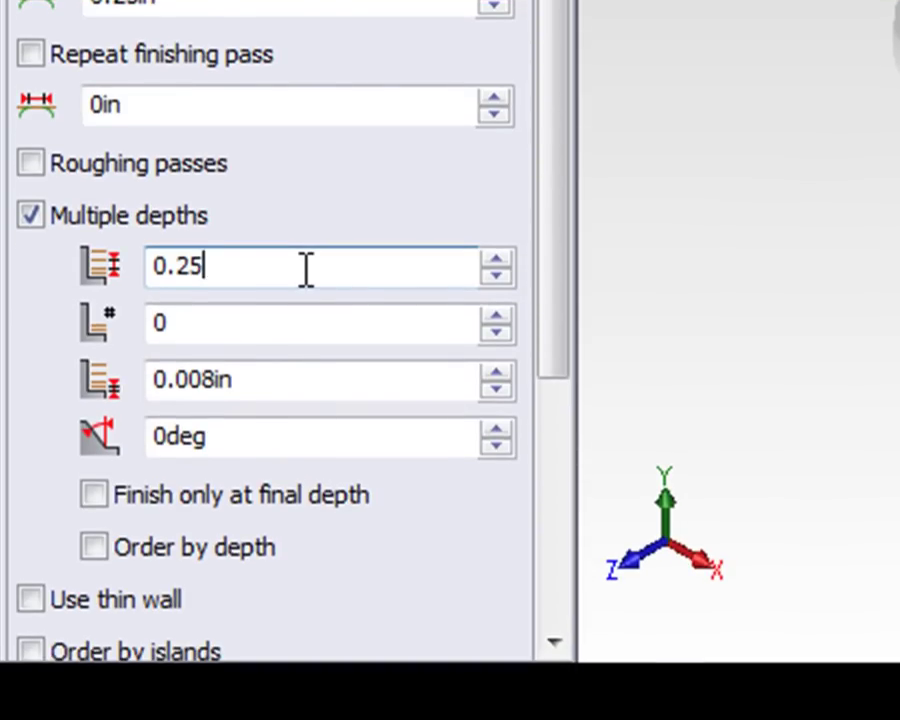
left_click(86, 497)
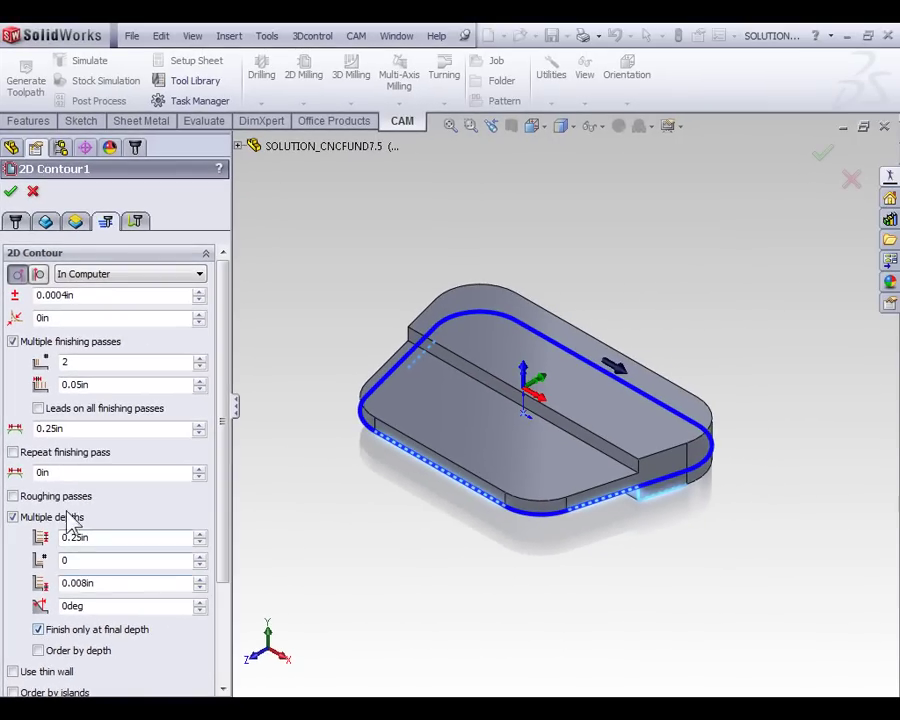
- Reselect the 0.05in finishing stepover and confirm 2D Contour1 to regenerate its toolpath
double_click(88, 384)
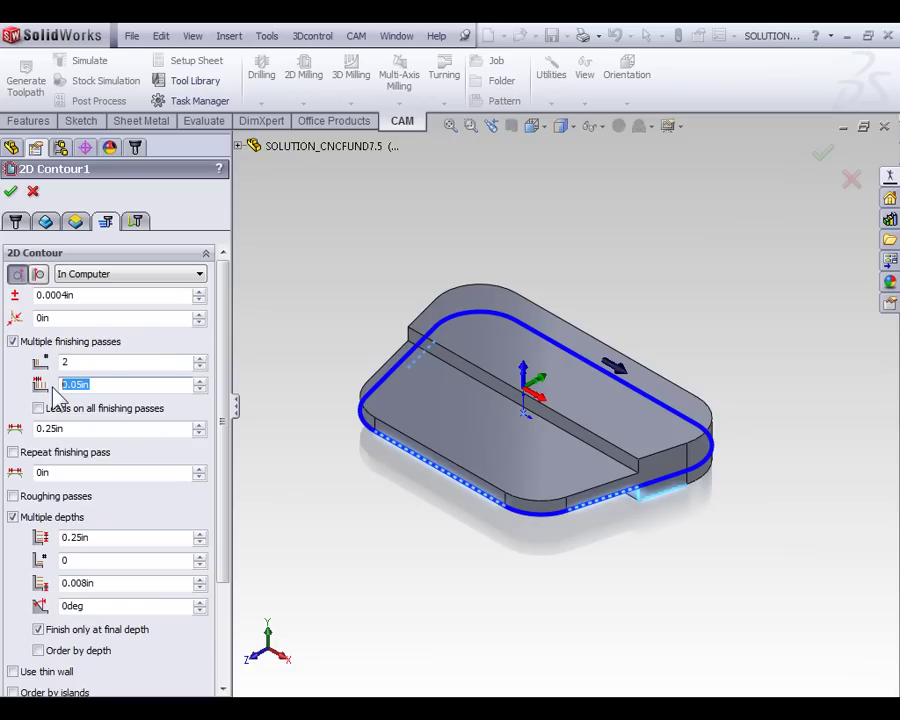
left_click(11, 192)
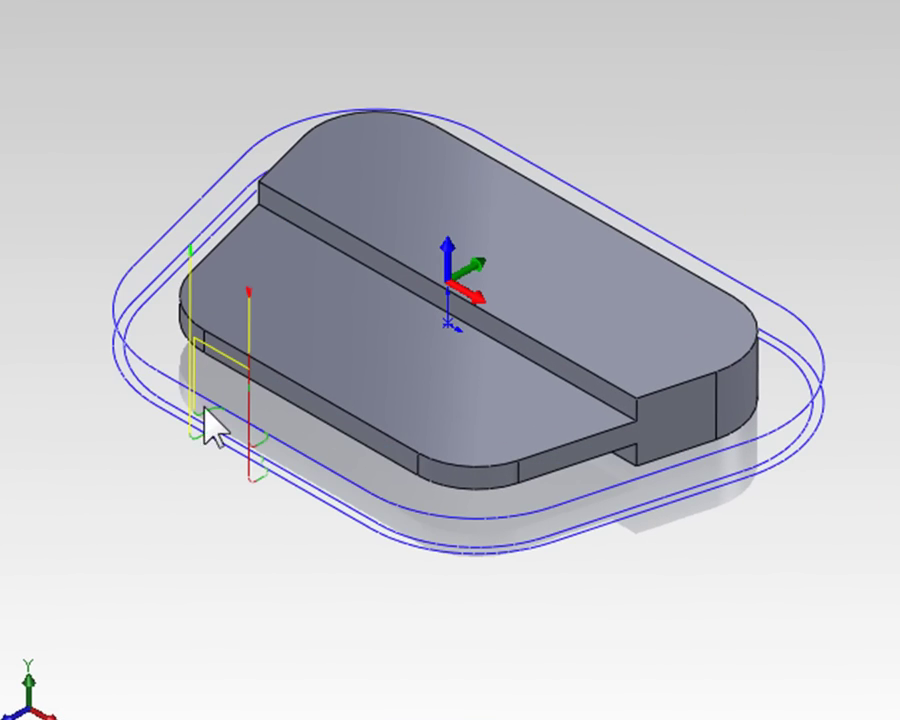
middle_click_drag(175, 362, 369, 433)
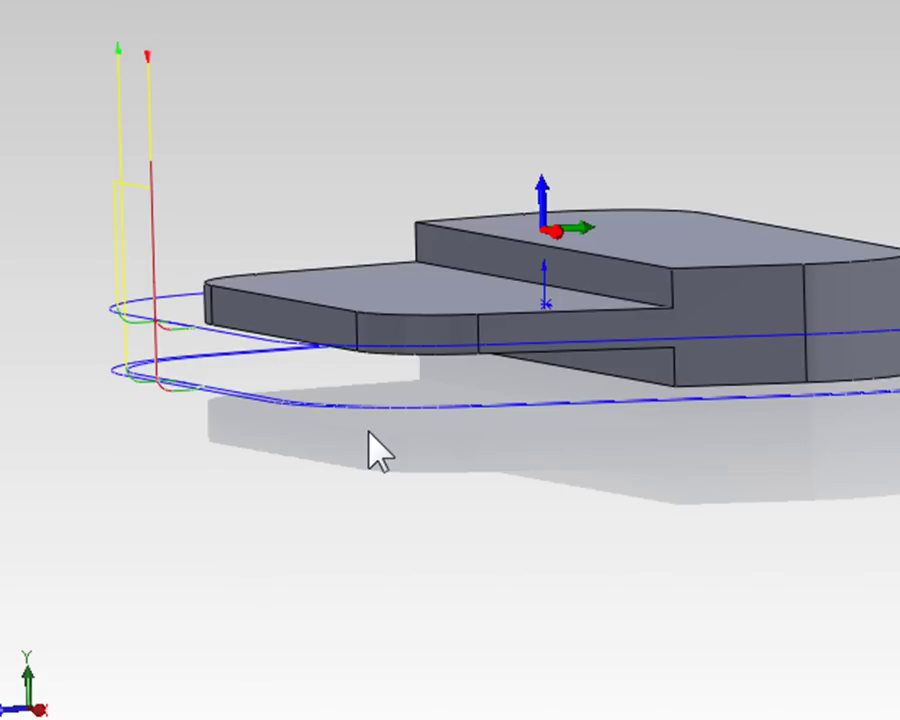
key("Home")
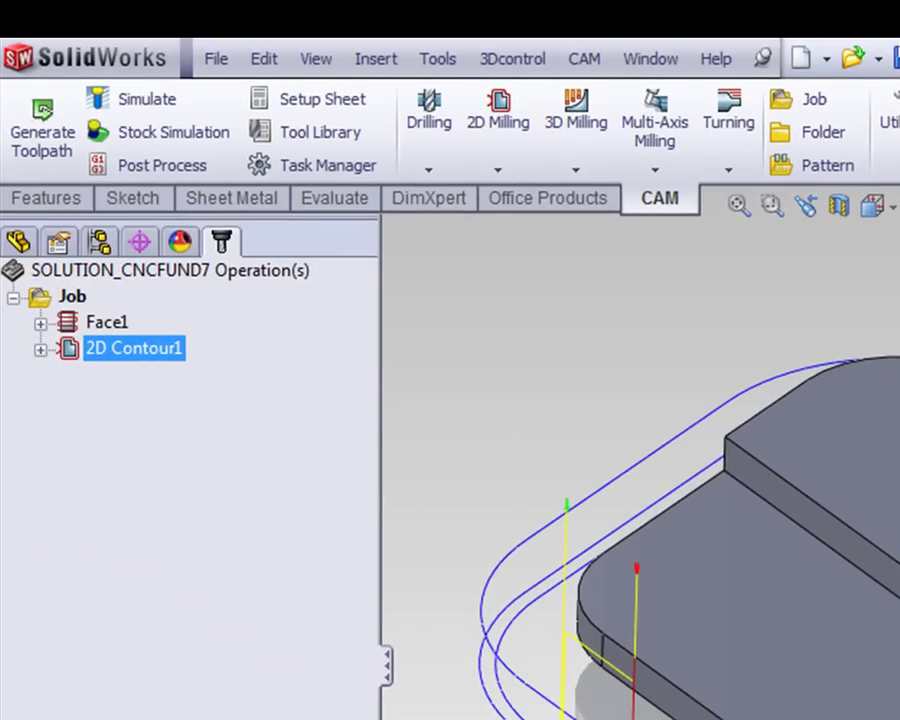
- Add a new 2D Contour operation from the CAM tab's 2D Milling dropdown
left_click(506, 176)
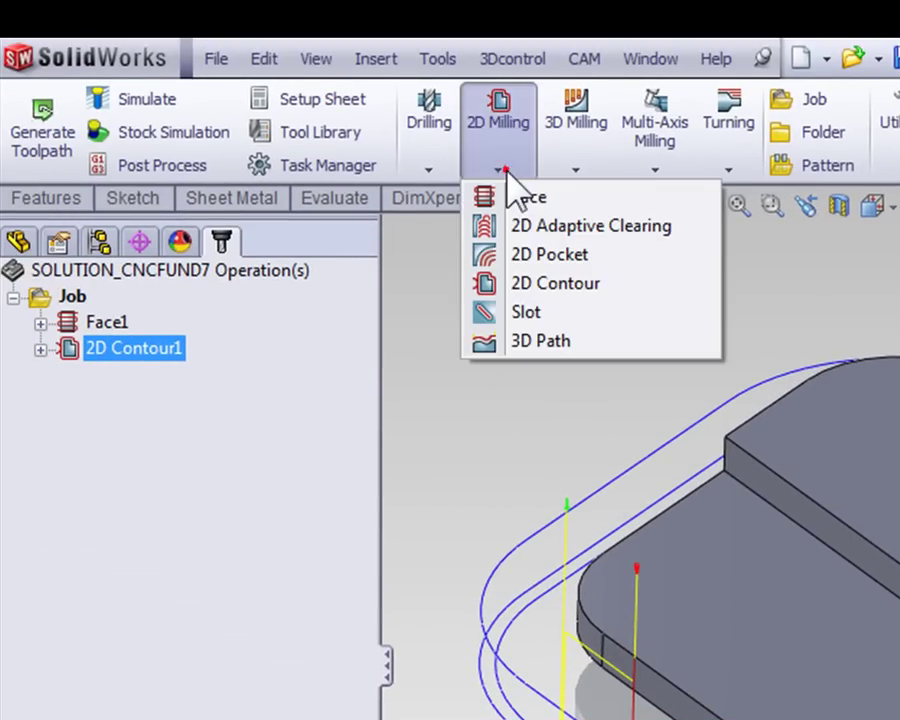
left_click(515, 290)
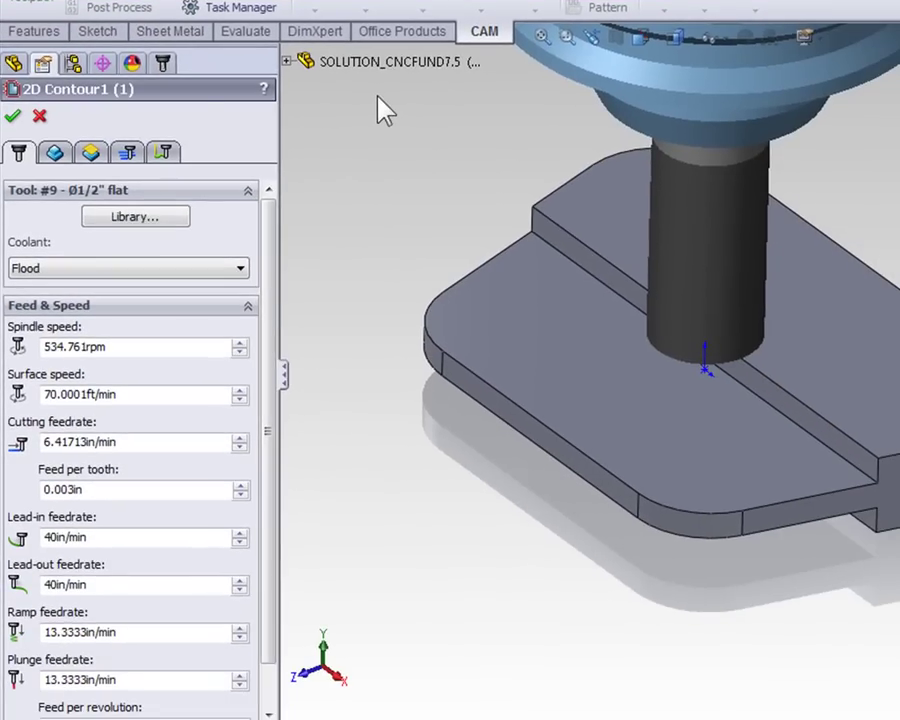
- Set the contour geometry to the single step edge Edge<1>, with Propagate along Z off
left_click(55, 155)
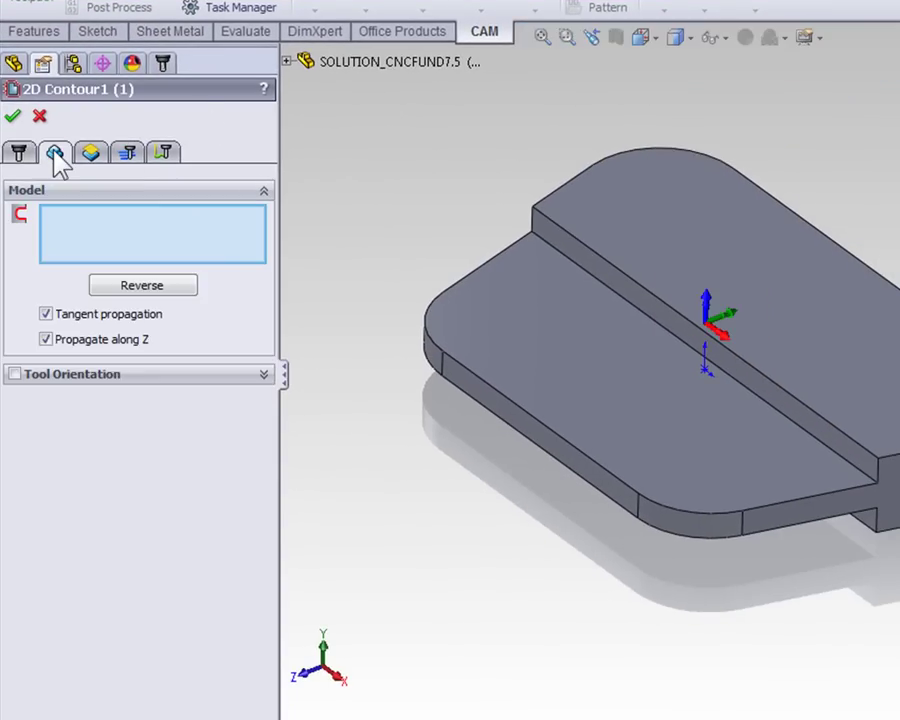
left_click(866, 484)
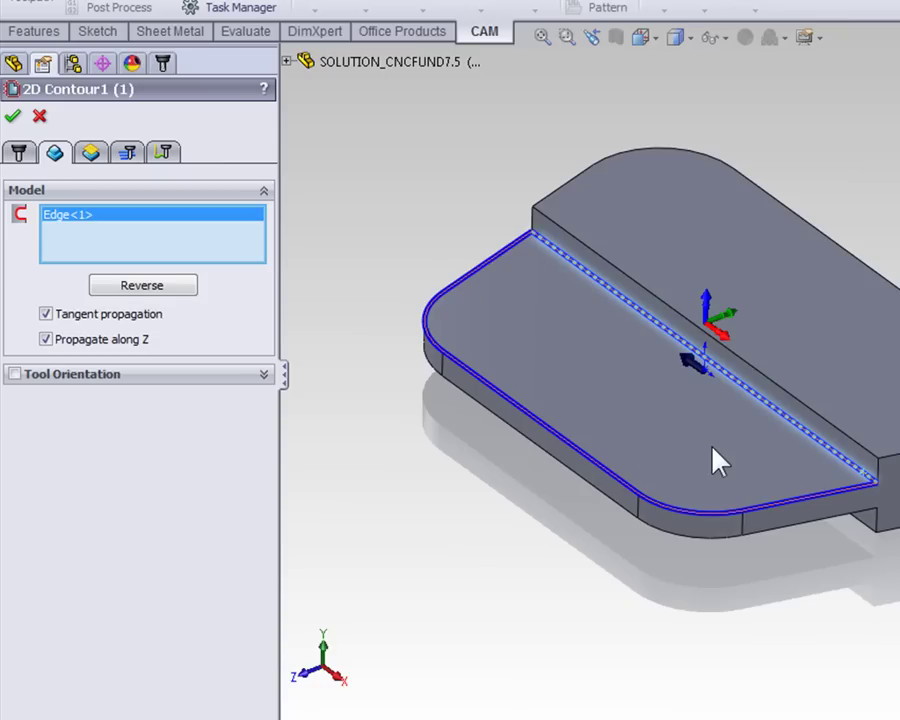
left_click(45, 340)
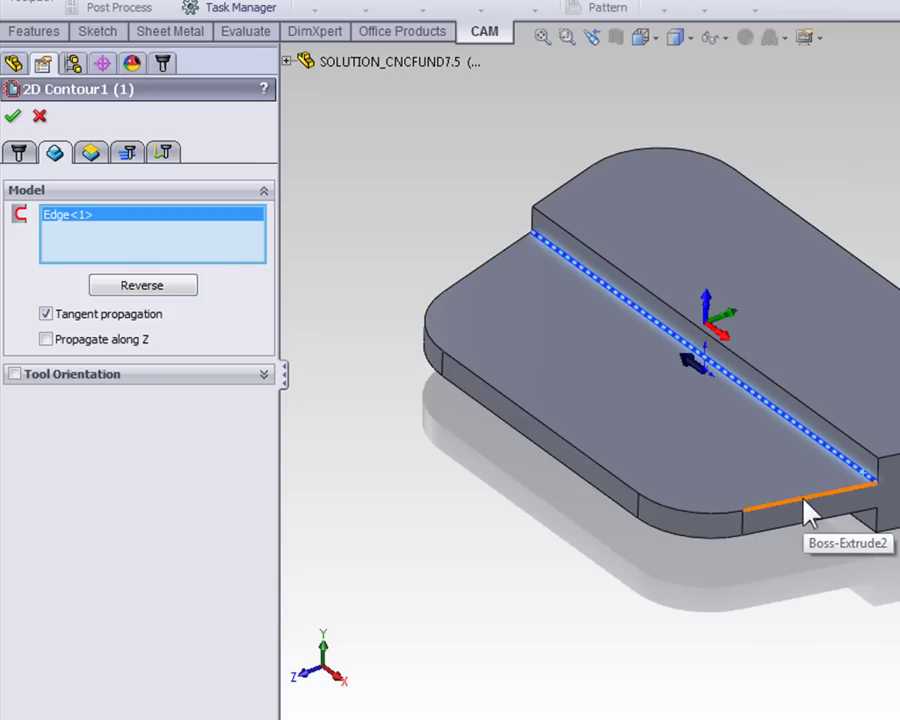
middle_click_drag(803, 502, 696, 418)
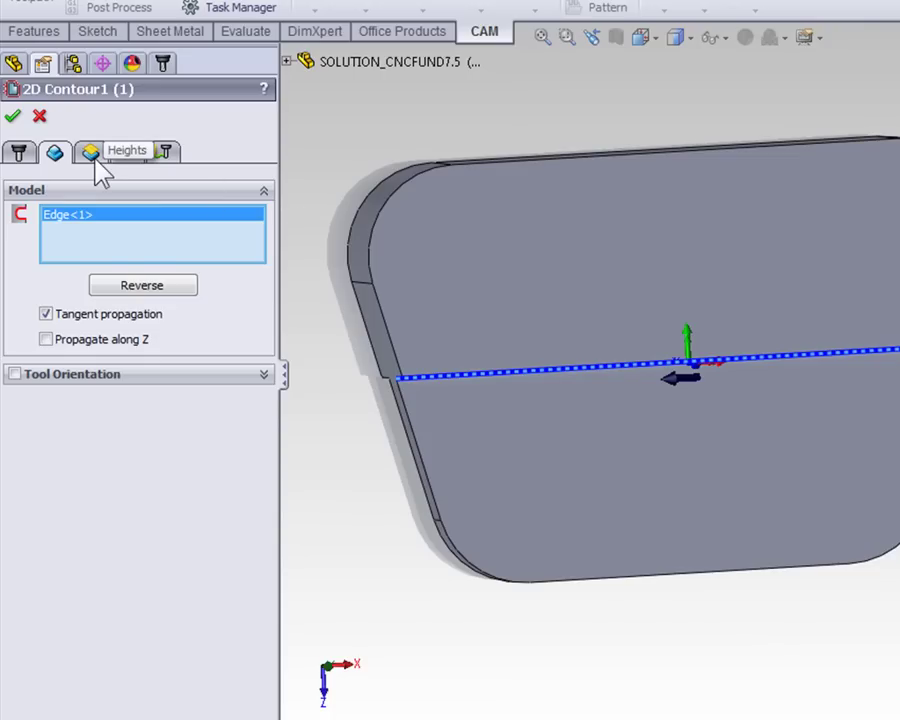
middle_click_drag(609, 430, 601, 366)
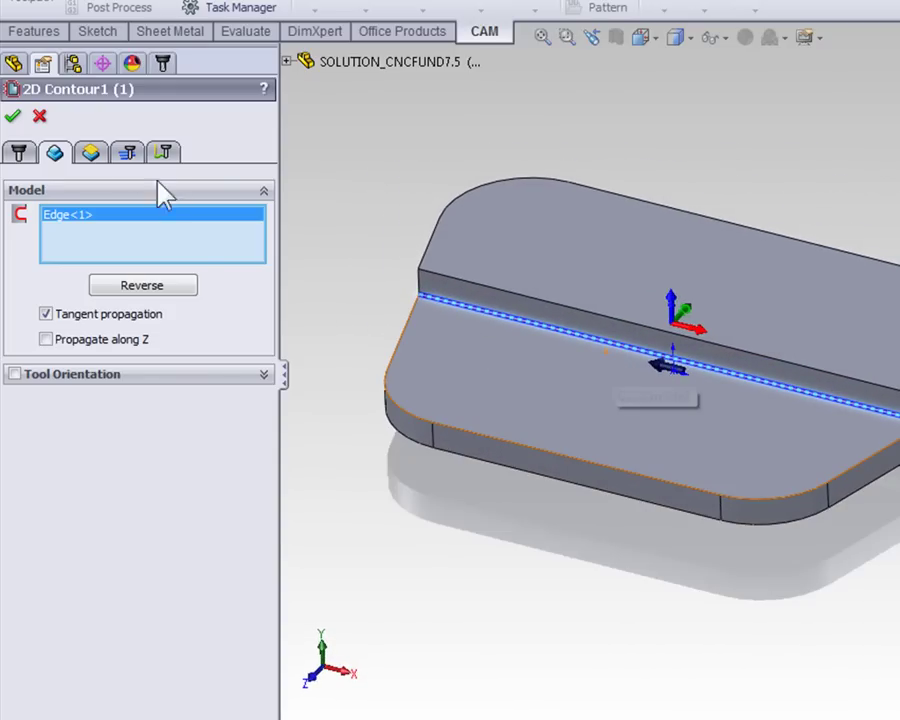
- Turn on roughing passes with a 0.25in maximum stepover and 3 stepovers
left_click(127, 153)
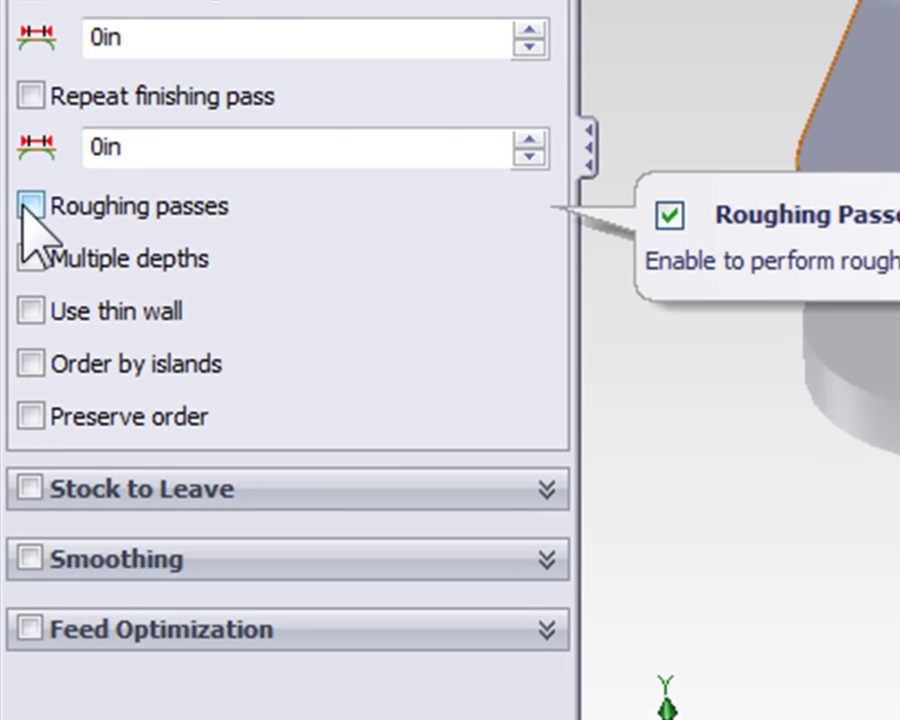
left_click(31, 205)
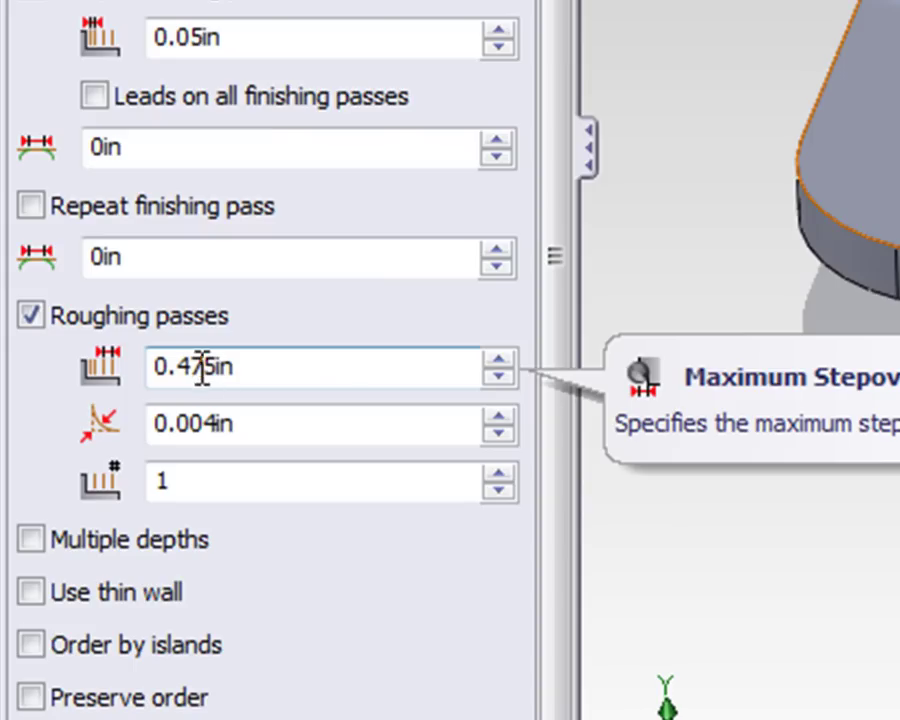
key("Tab")
left_click_drag(279, 364, 183, 375)
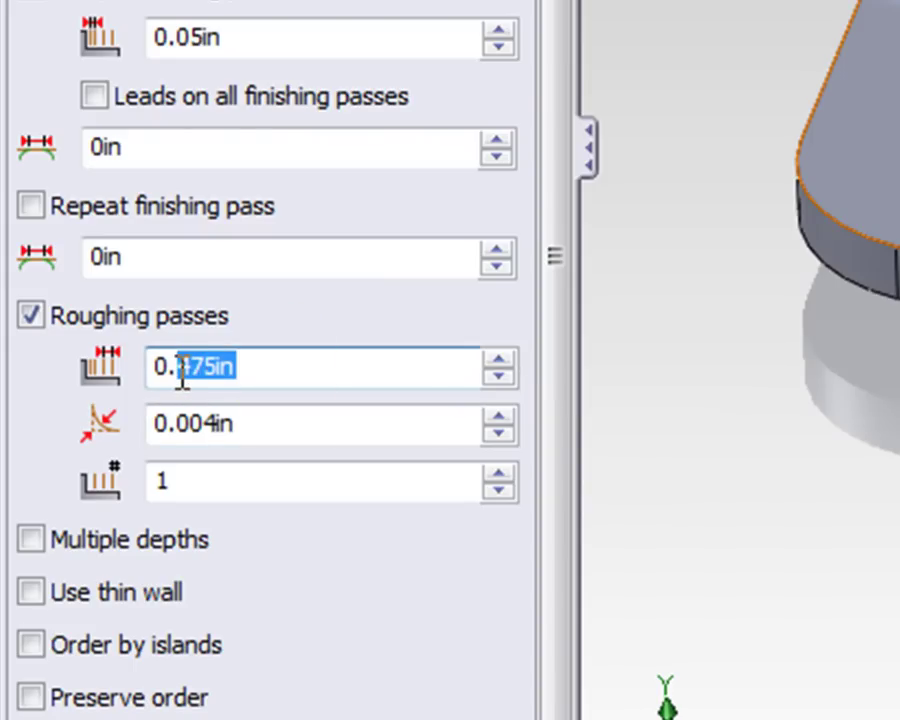
type("25")
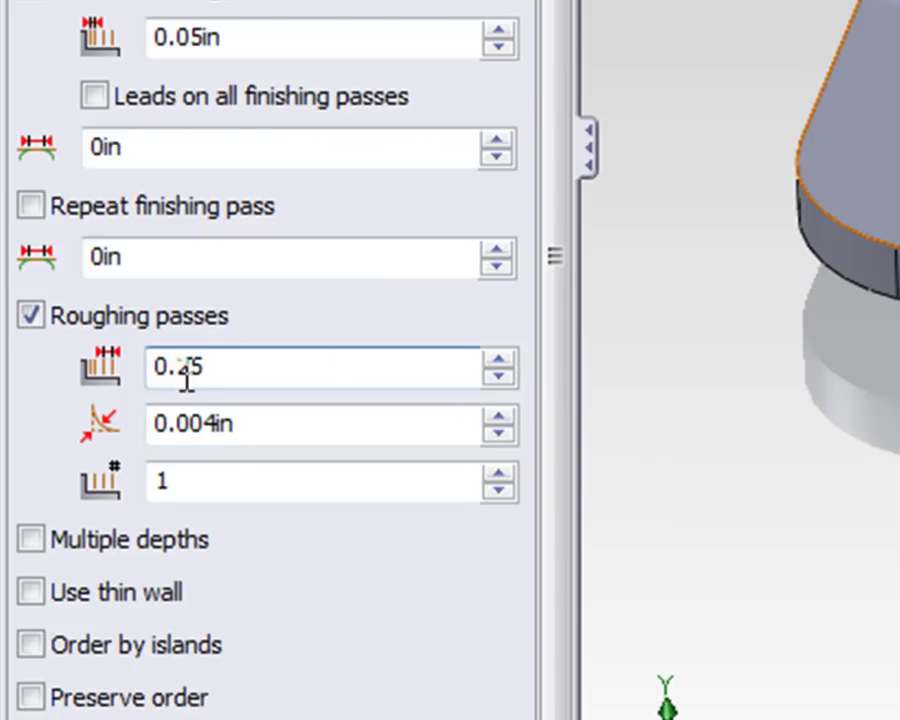
left_click(190, 480)
type("3")
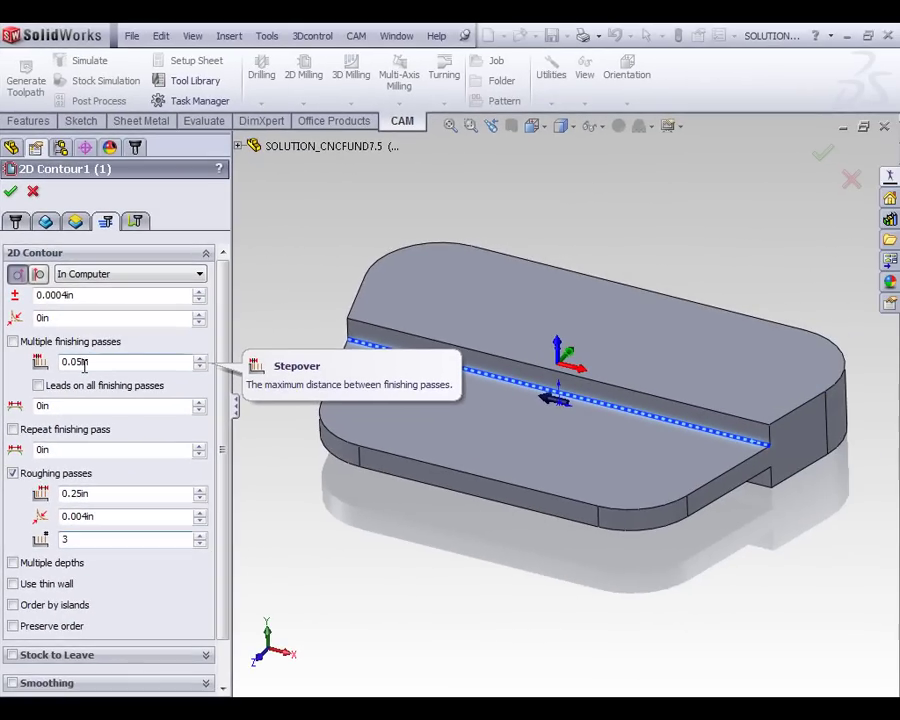
type("3")
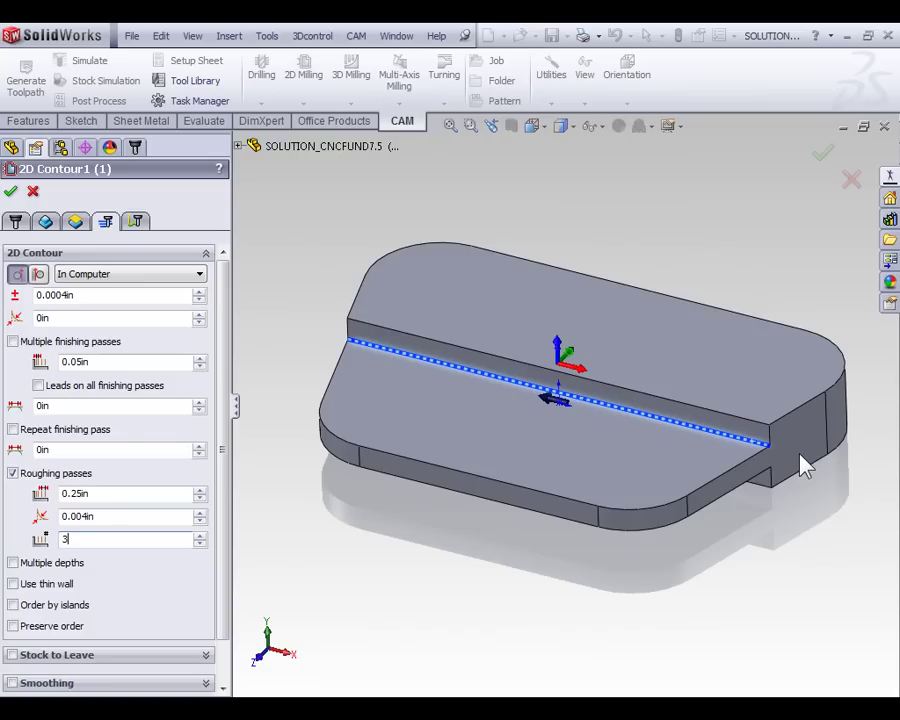
- Make the lead-in straight: 0deg sweep angle and 0.25in linear lead-in length
left_click(146, 228)
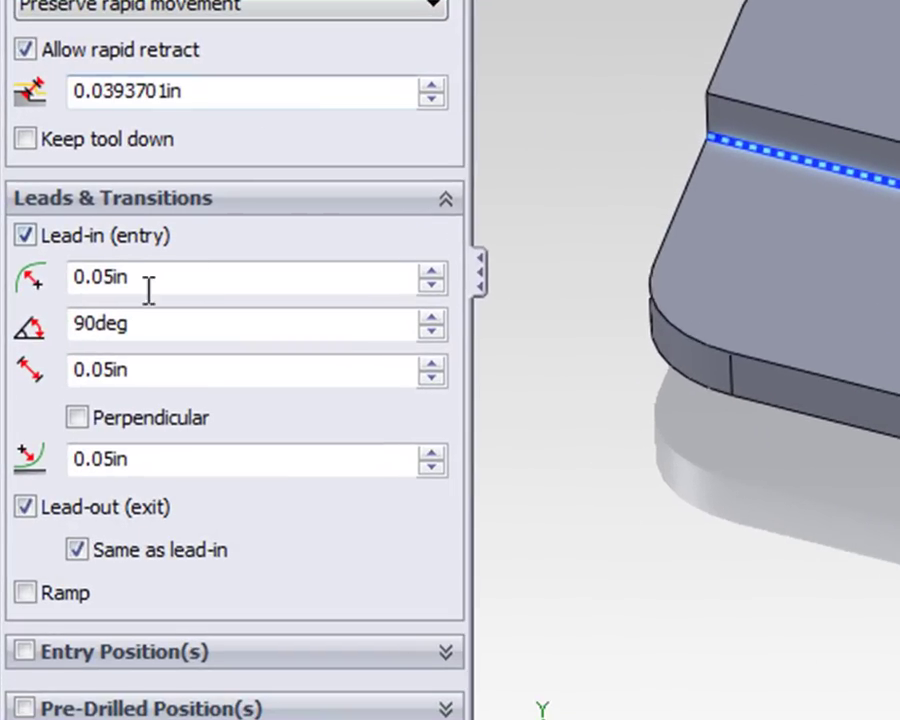
left_click_drag(183, 313, 67, 330)
type("0")
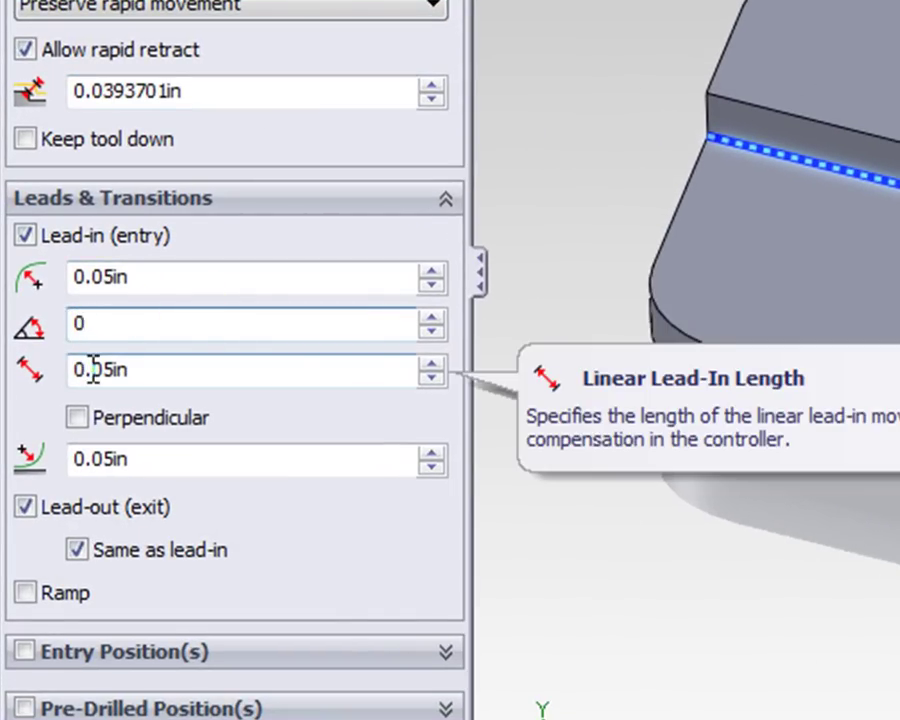
left_click(92, 369)
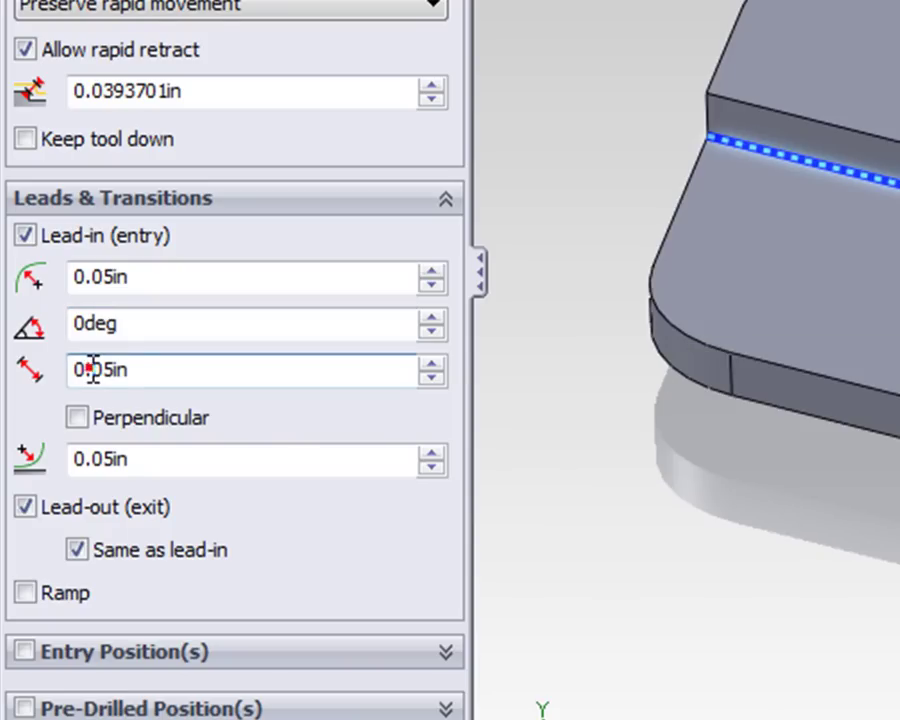
left_click_drag(90, 369, 153, 369)
type("25")
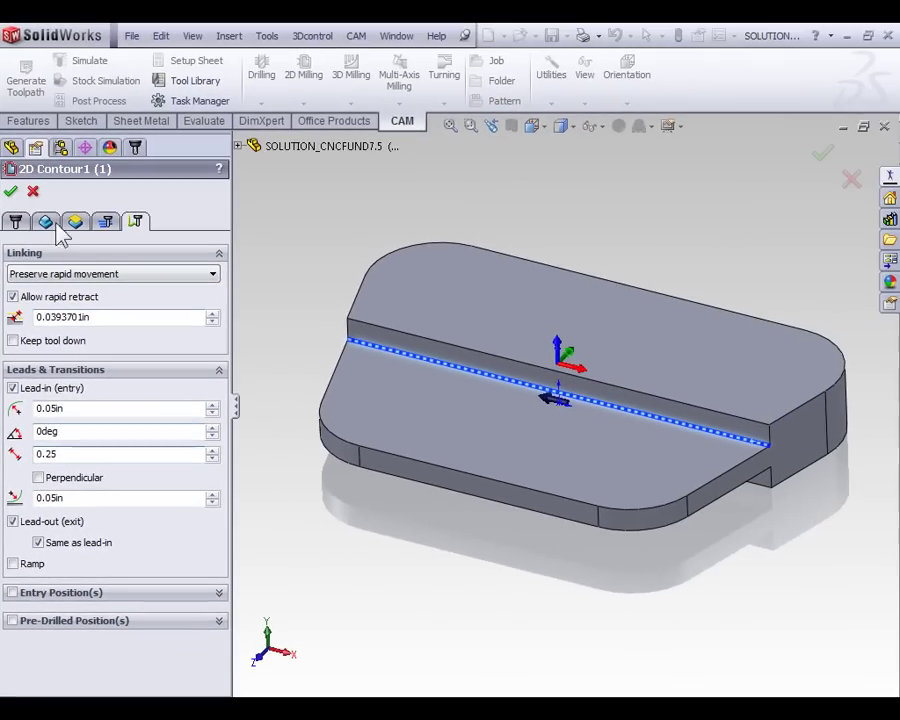
- Accept 2D Contour1 (1) to generate its three-pass step-edge toolpath, then orbit to inspect the passes
left_click(11, 191)
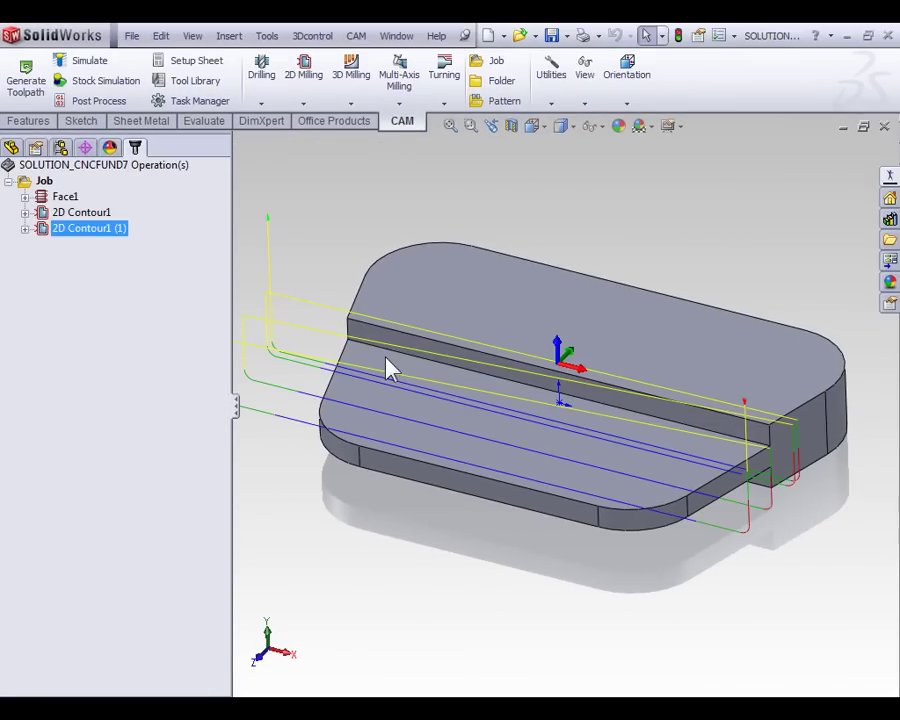
middle_click_drag(585, 515, 790, 452)
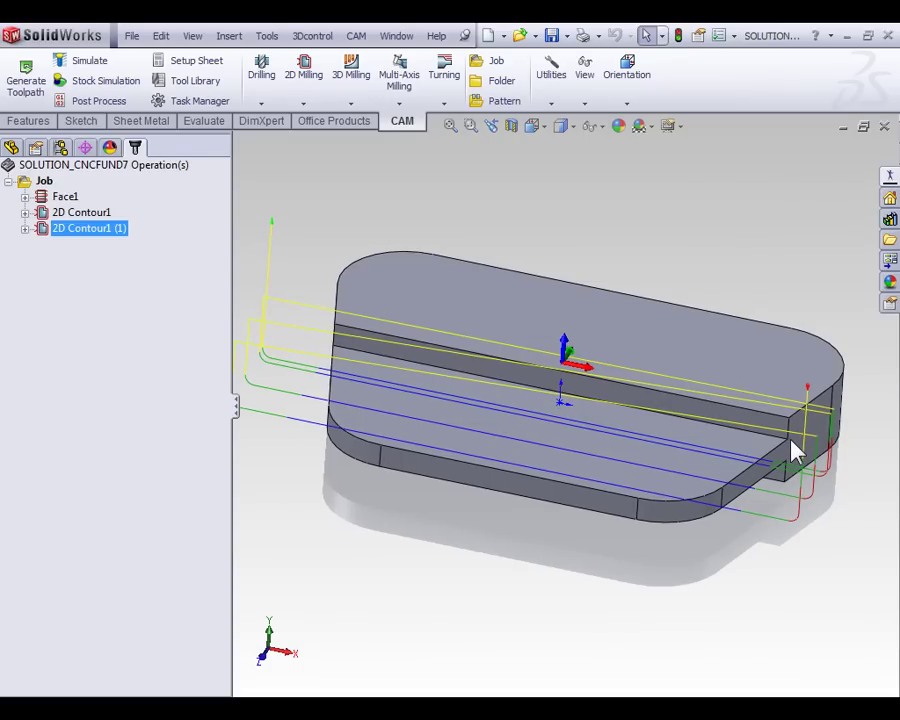
middle_click_drag(794, 450, 470, 516)
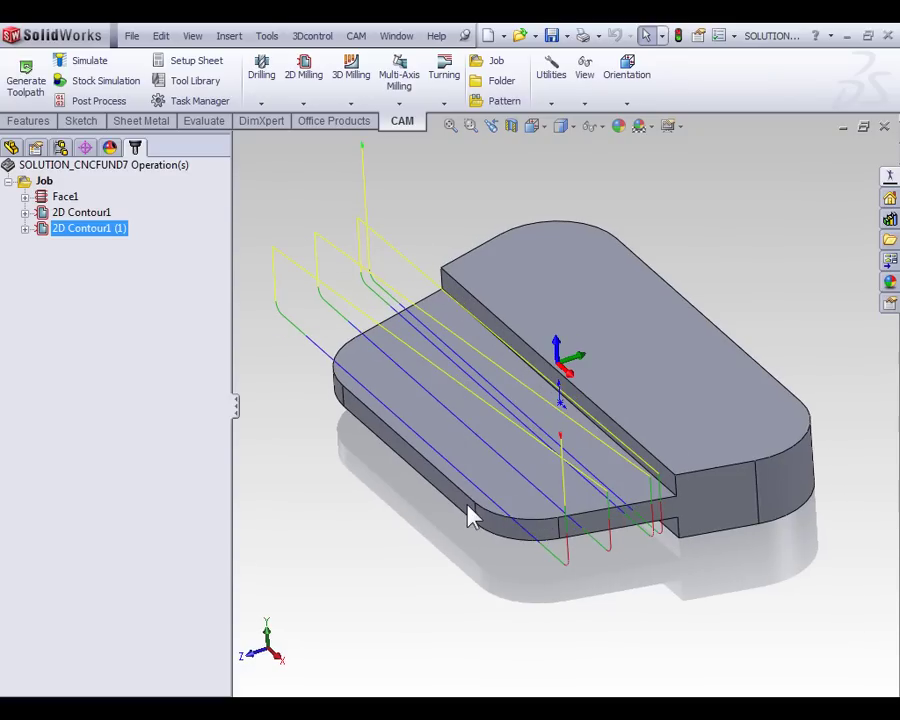